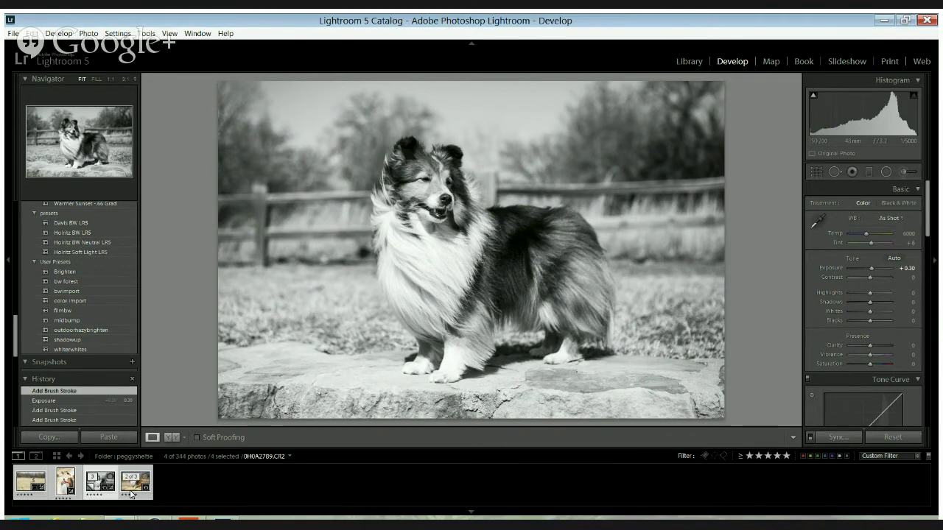
Reset the Sheltie's Develop settings to its original colour, checking the chest fur at 1:1
key("ctrl+shift+r")
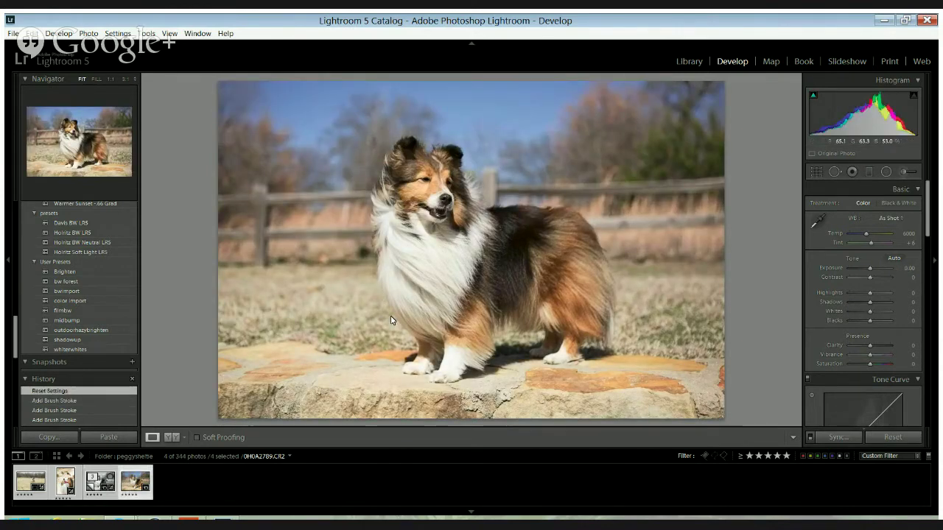
left_click(393, 240)
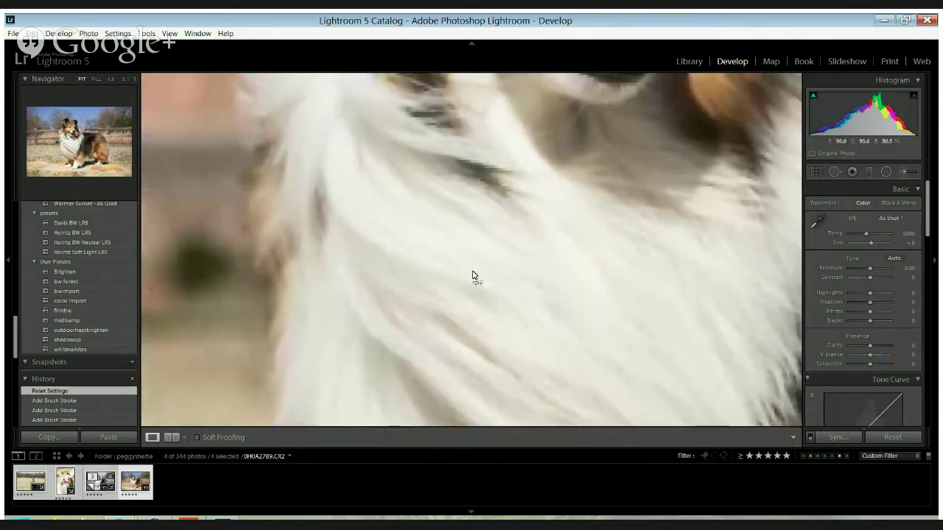
left_click(473, 275)
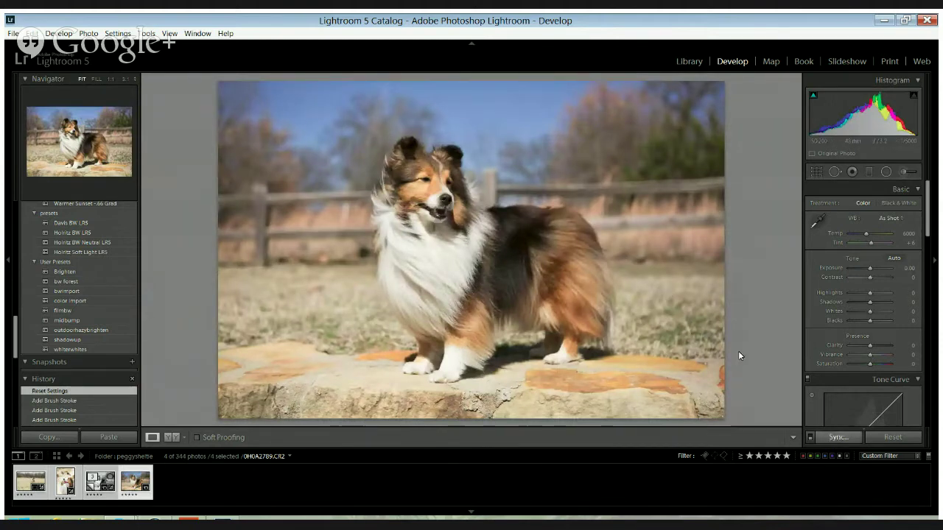
Deselect all filmstrip photos, then select only the fourth thumbnail, the Sheltie
left_click(781, 467)
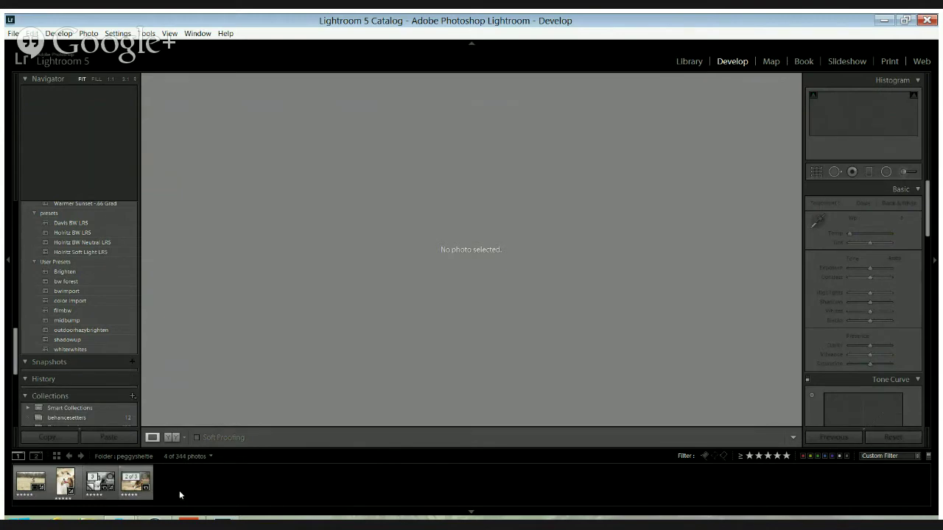
left_click(136, 483)
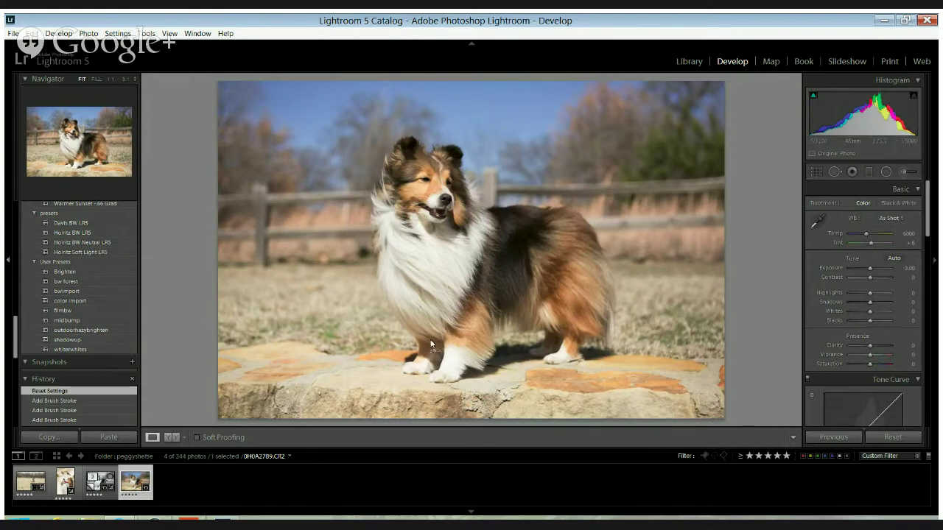
Apply the 'color import' preset, raise exposure by +0.30, and select the Adjustment Brush
left_click(71, 300)
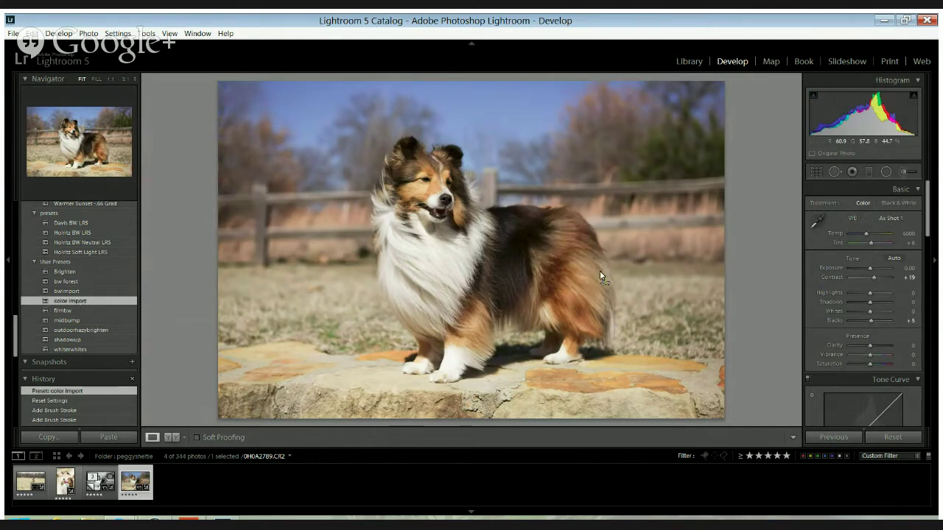
key("shift+equal")
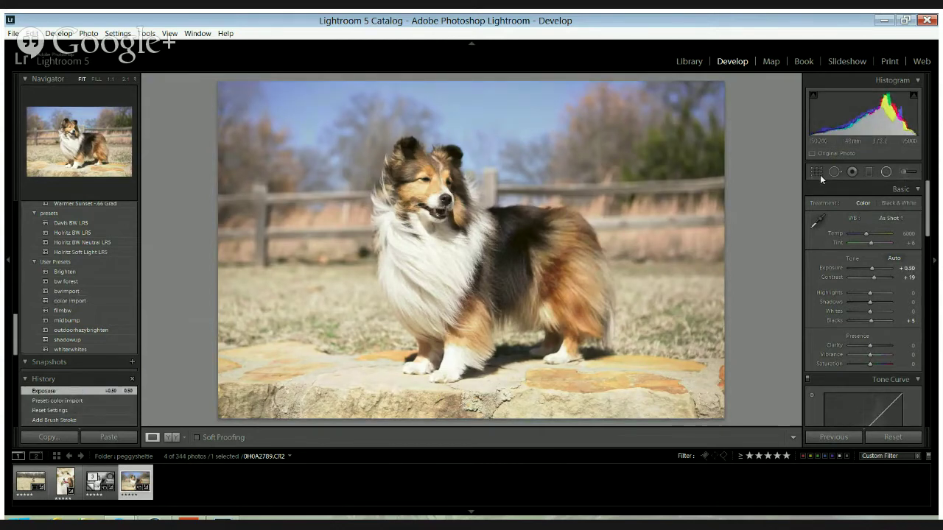
left_click(900, 170)
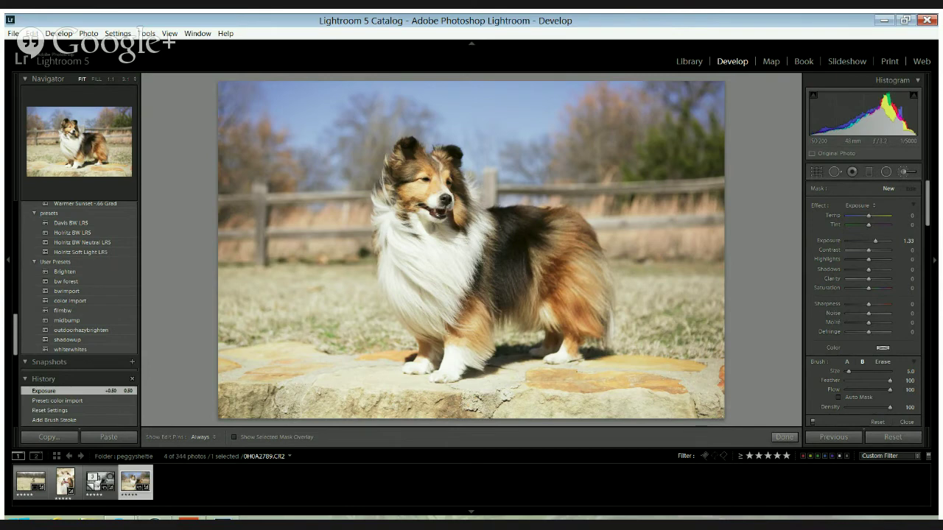
Choose the Fur add brush effect with Clarity 49 and Sharpness 13
left_click(861, 206)
left_click(849, 298)
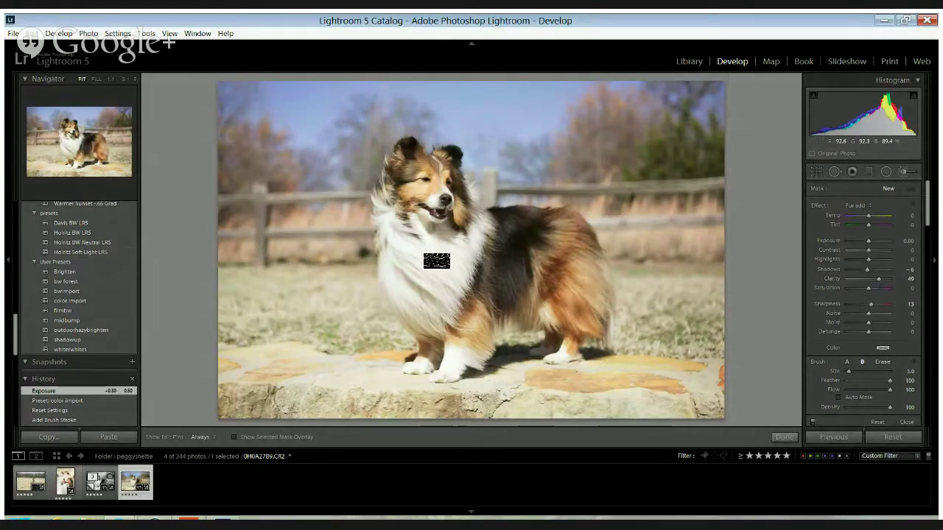
scroll(437, 261, "up", 1)
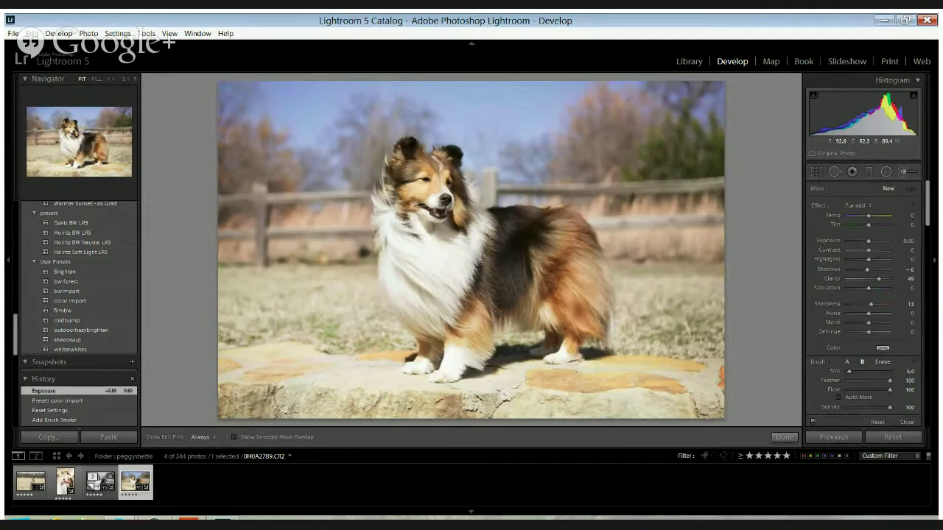
scroll(437, 261, "up", 3)
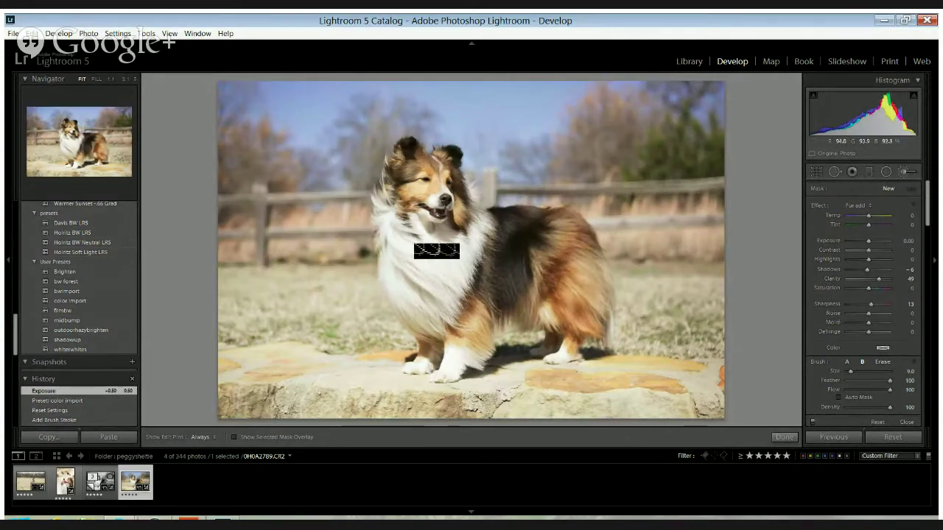
Paint two Fur add strokes over the dog's white chest and zoom in on the fur
key("h")
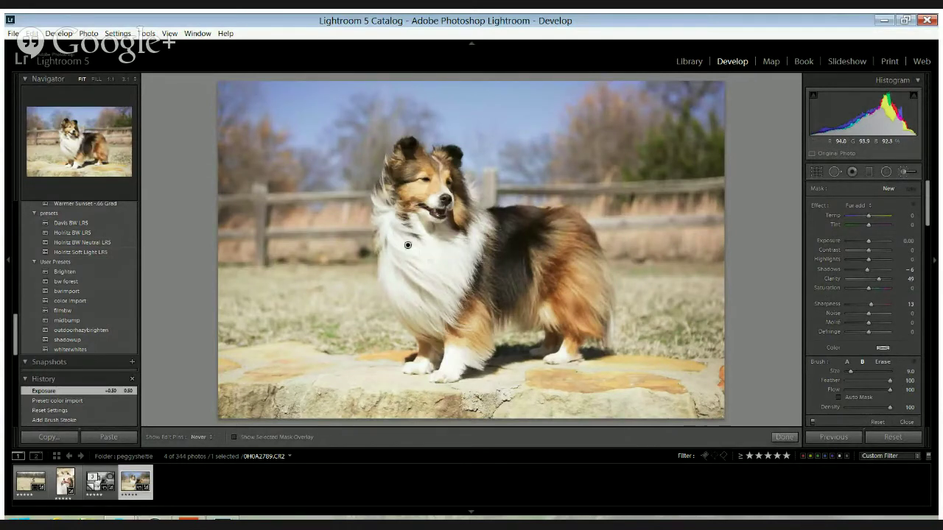
left_click(407, 245)
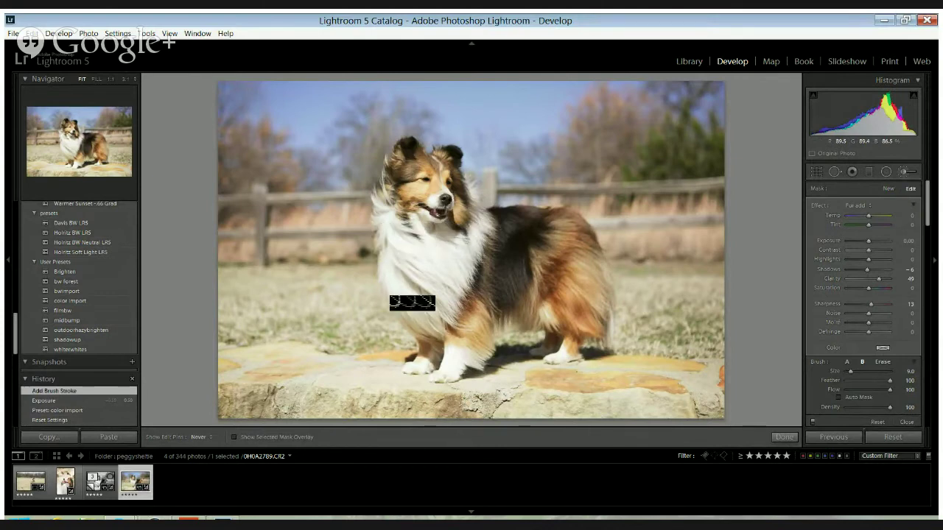
left_click(413, 303)
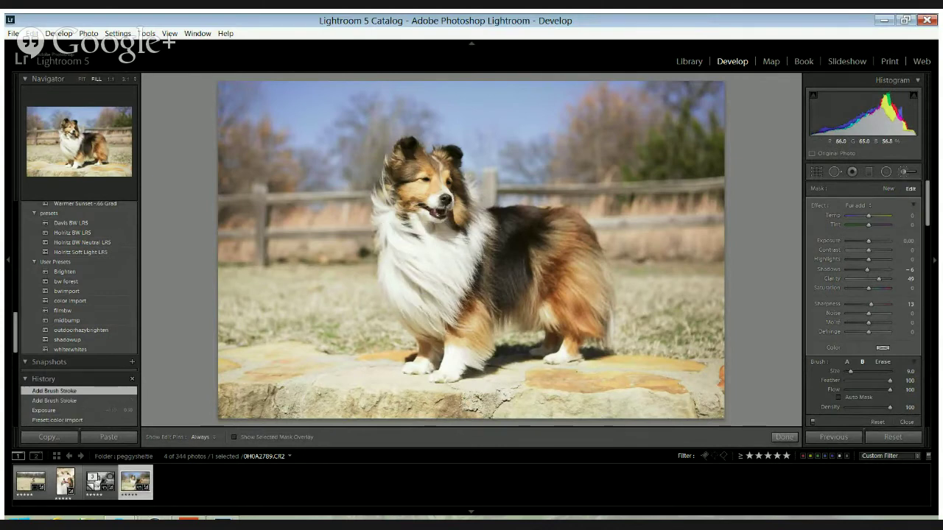
key("ctrl+equal")
key("ctrl+equal")
key("ctrl+equal")
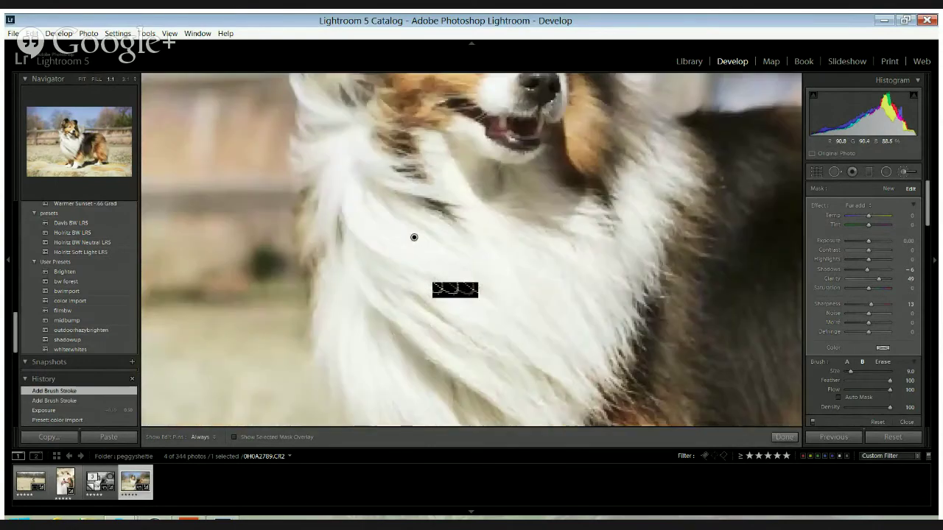
key("ctrl+equal")
Toggle the brush edit pins on and off to inspect the brushed chest at full view
key("h")
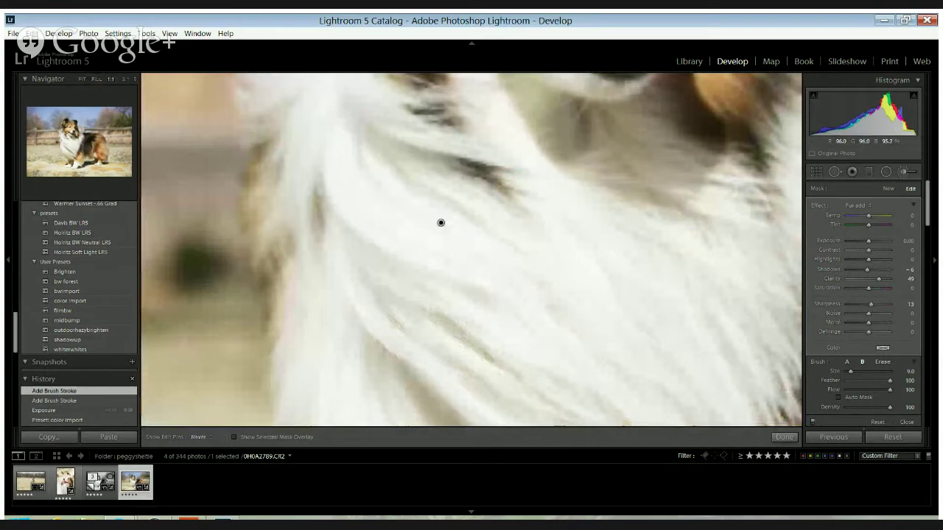
key("h")
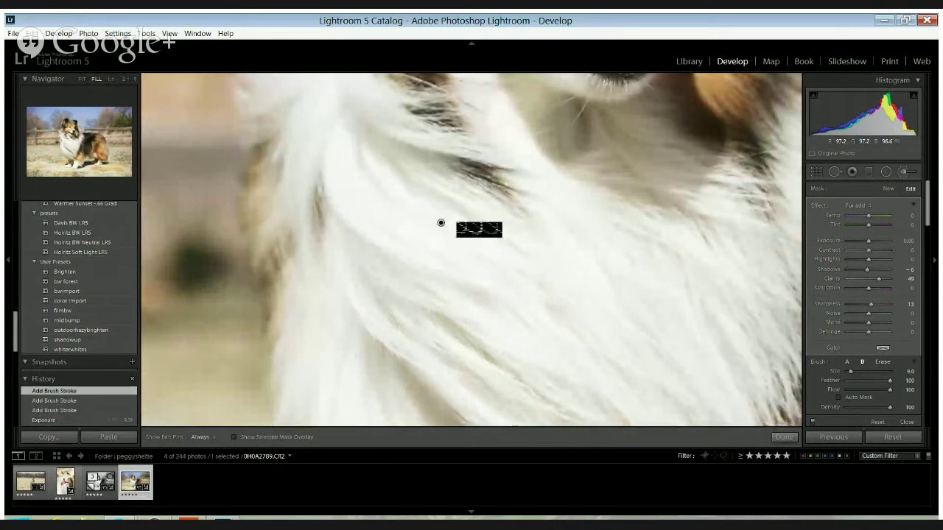
key("z")
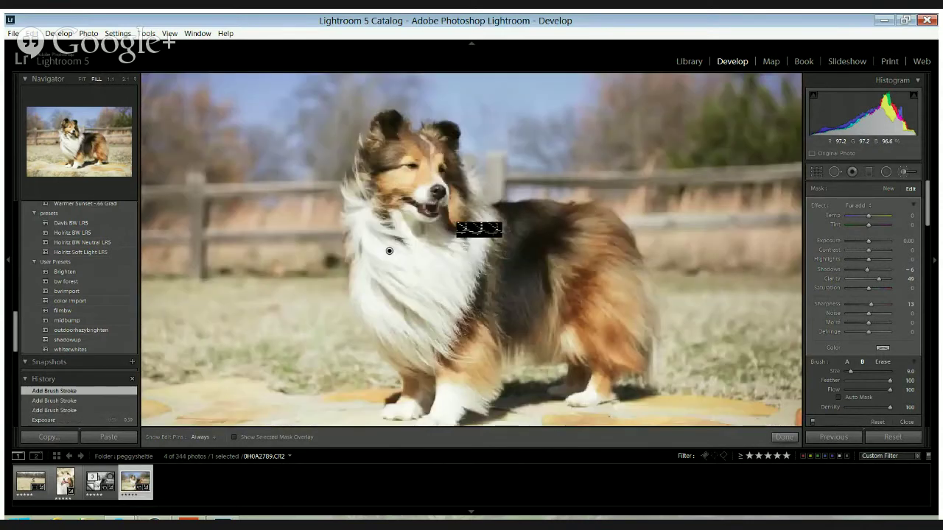
key("h")
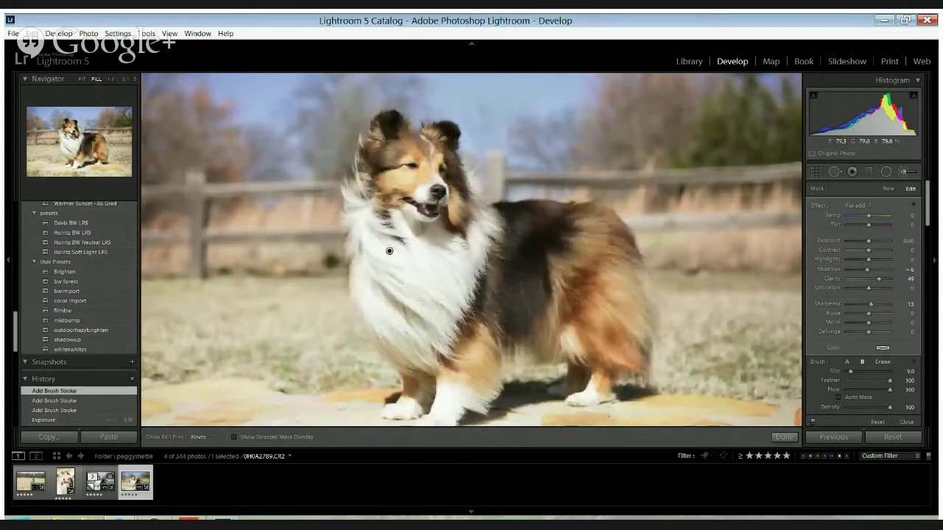
key("h")
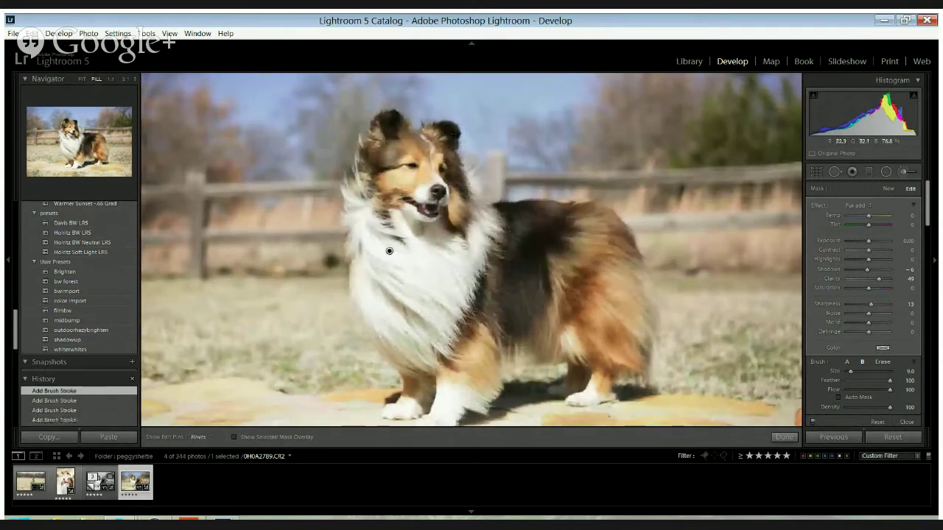
key("h")
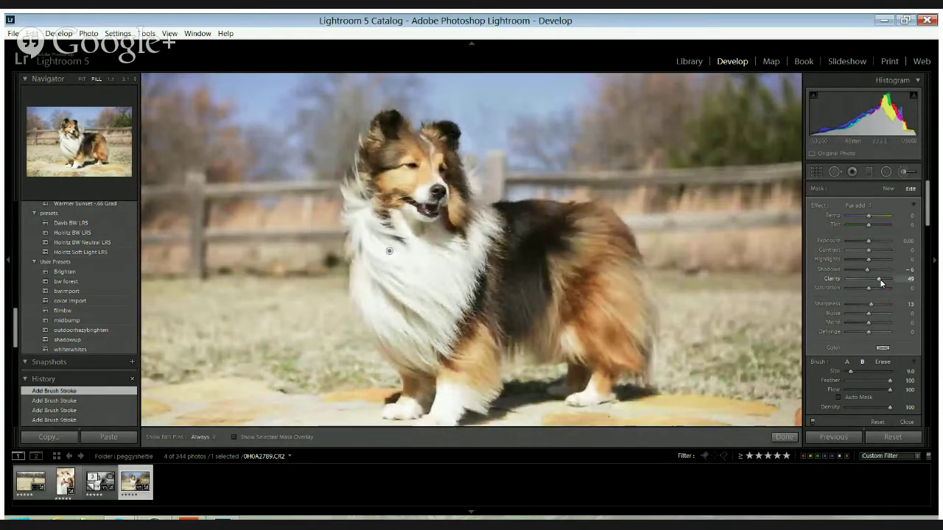
key("h")
With the mask overlay shown, paint an extra Fur add stroke over the upper-left neck ruff
left_click(234, 438)
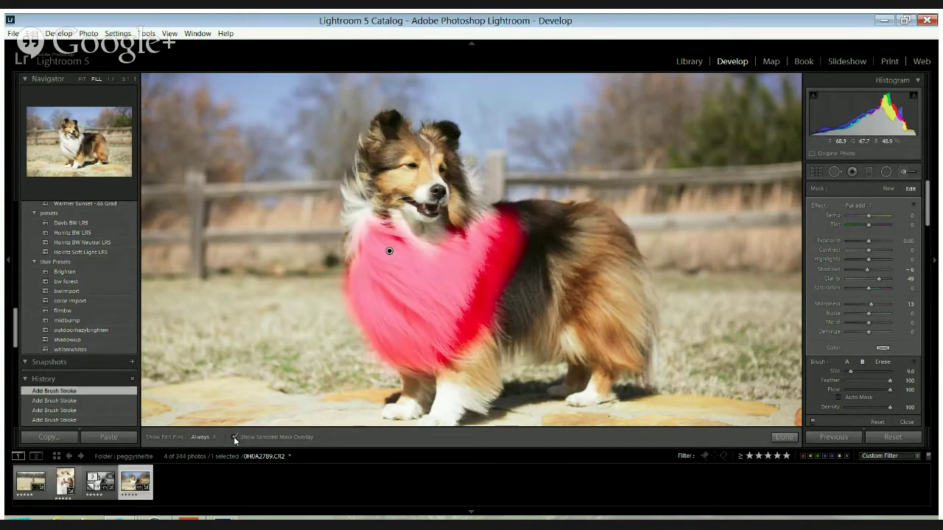
key("h")
left_click_drag(372, 243, 343, 195)
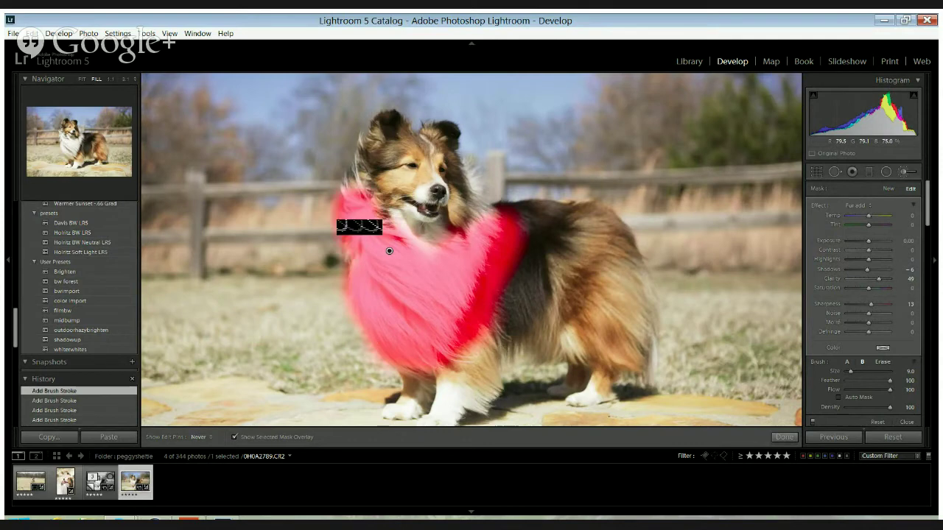
key("h")
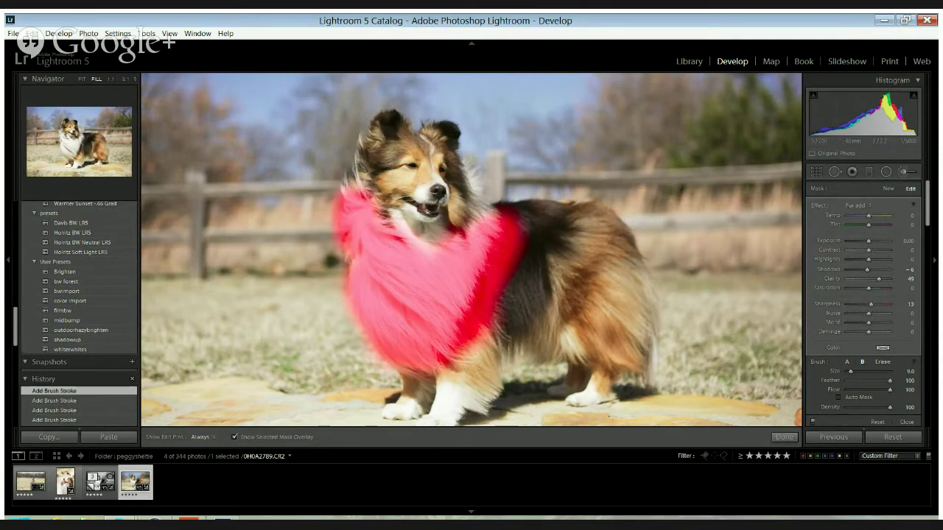
left_click(234, 437)
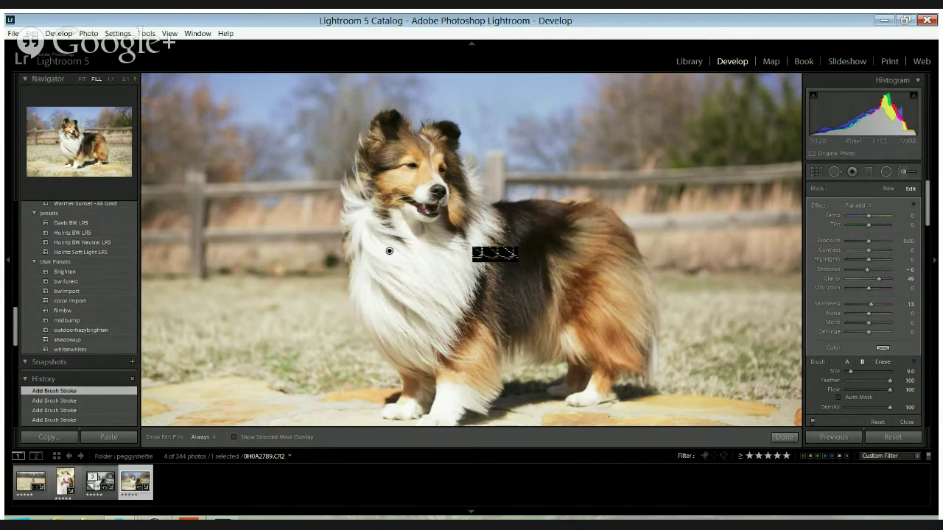
Lift the brush's Shadows slightly and set its Clarity to 58, zooming in on the fur
mouse_move(868, 270)
left_mouse_down()
mouse_move(885, 269)
mouse_move(848, 270)
left_mouse_up()
left_click_drag(846, 270, 869, 270)
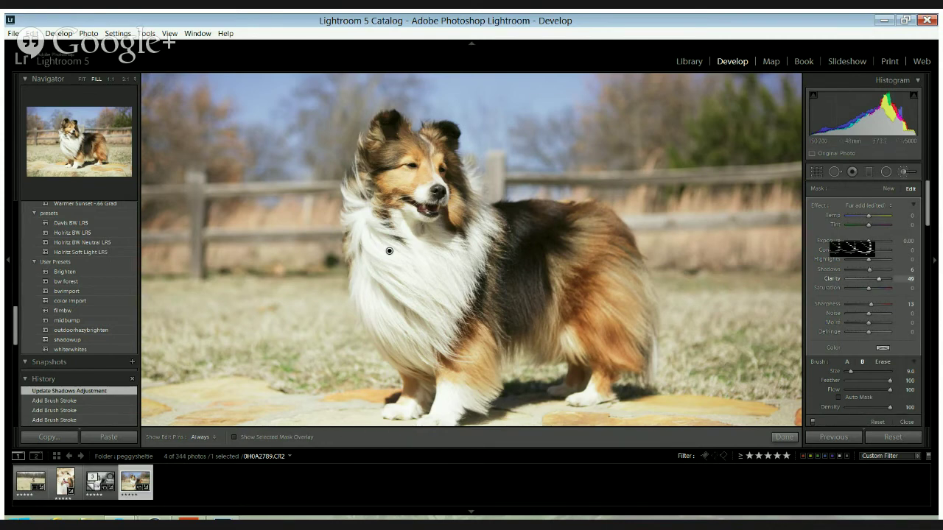
left_click_drag(879, 278, 894, 280)
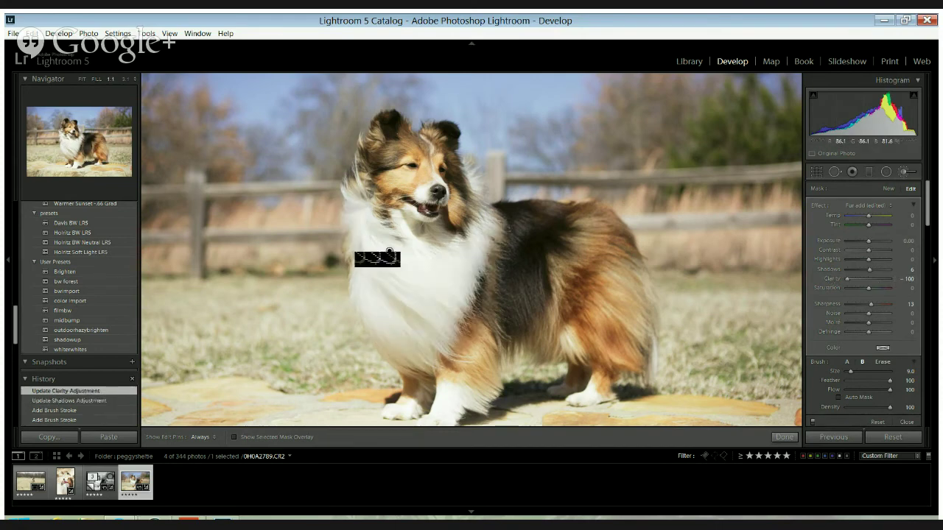
key("ctrl+equal")
key("ctrl+equal")
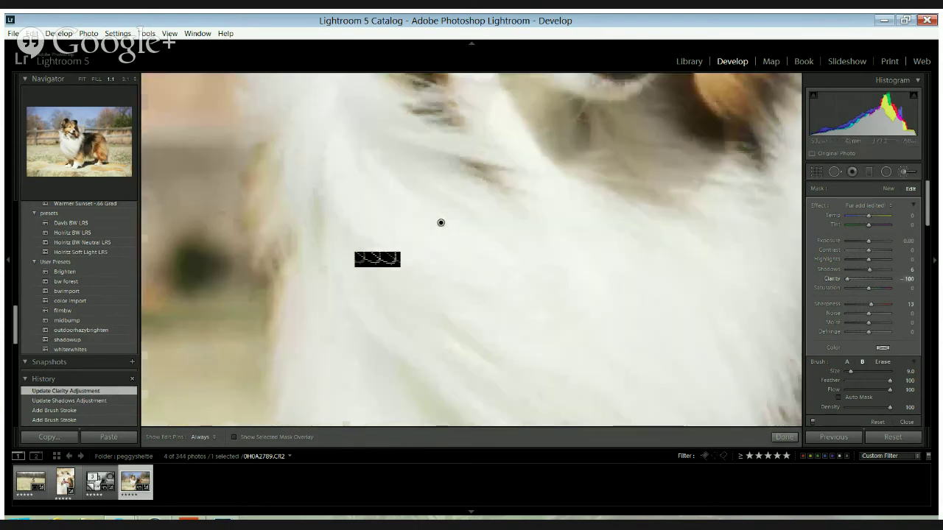
left_click_drag(848, 279, 877, 280)
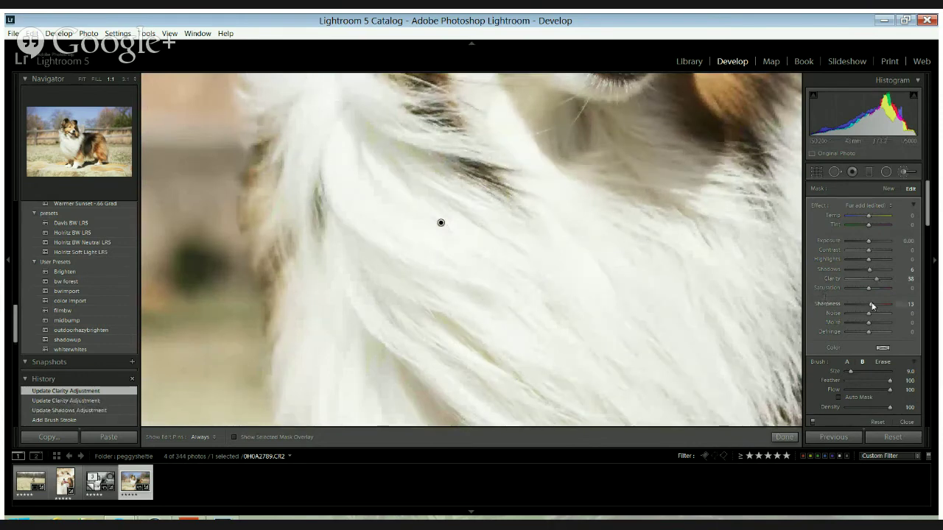
Raise the brush Sharpness to 100 and lower Highlights to -59, checking the whole photo
left_click_drag(872, 305, 882, 310)
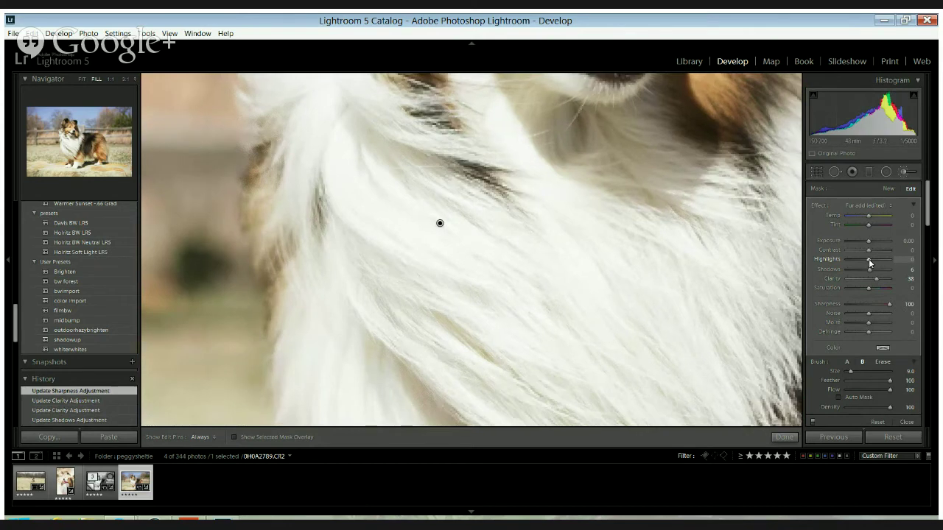
key("z")
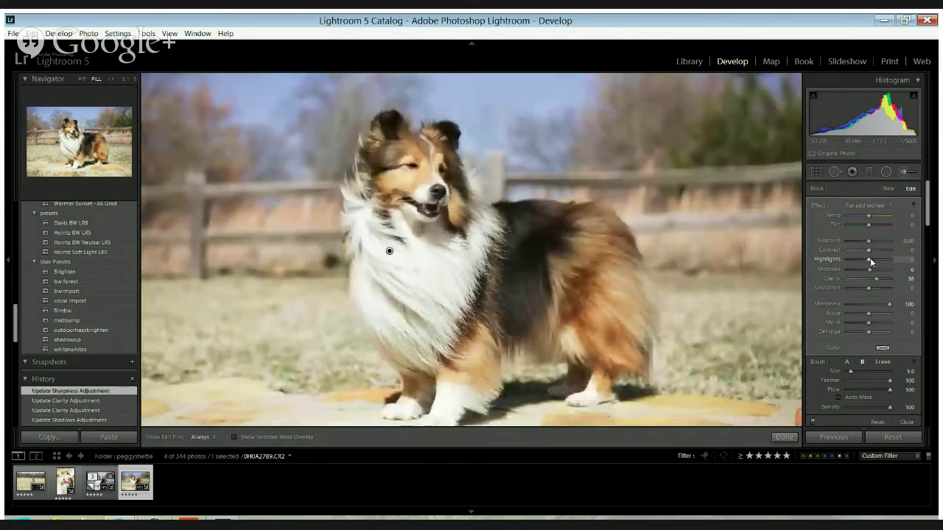
left_click_drag(868, 258, 857, 261)
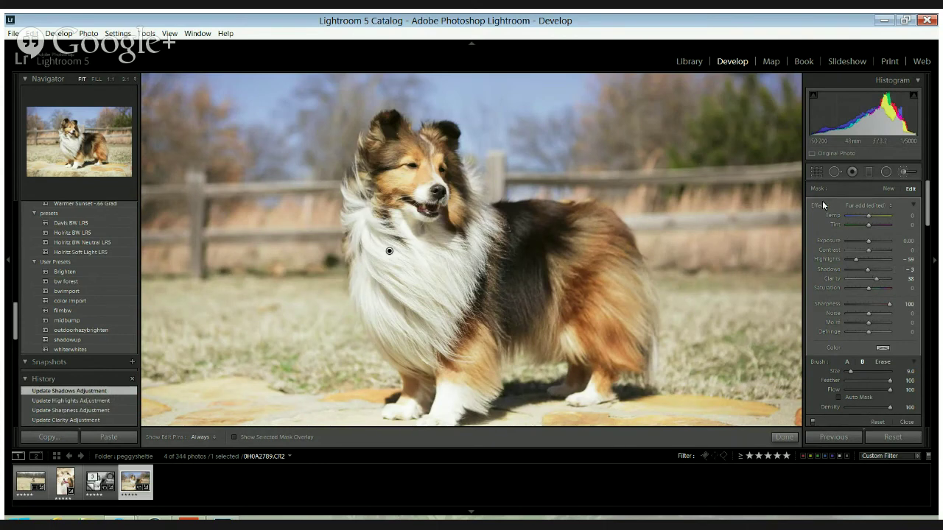
key("z")
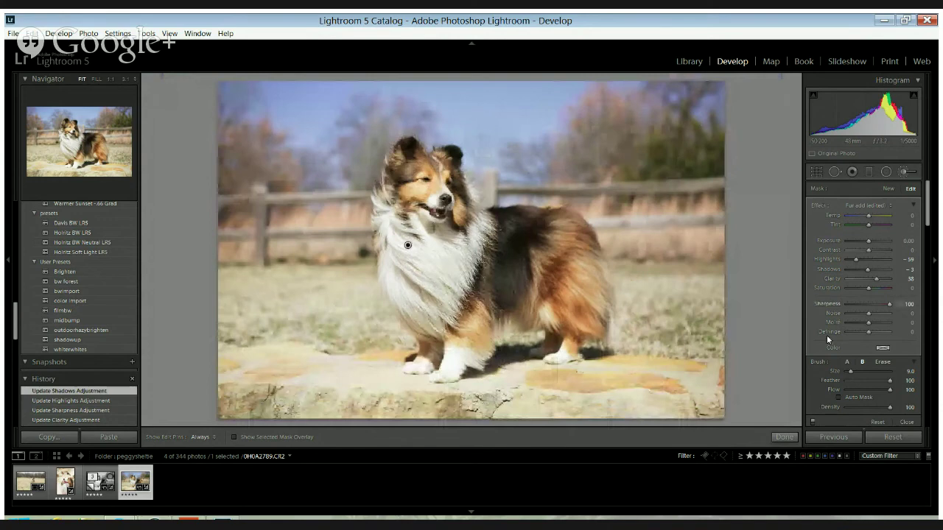
Lower the brush Sharpness to 31, compare with the reset original, then undo the reset
left_click_drag(890, 304, 877, 302)
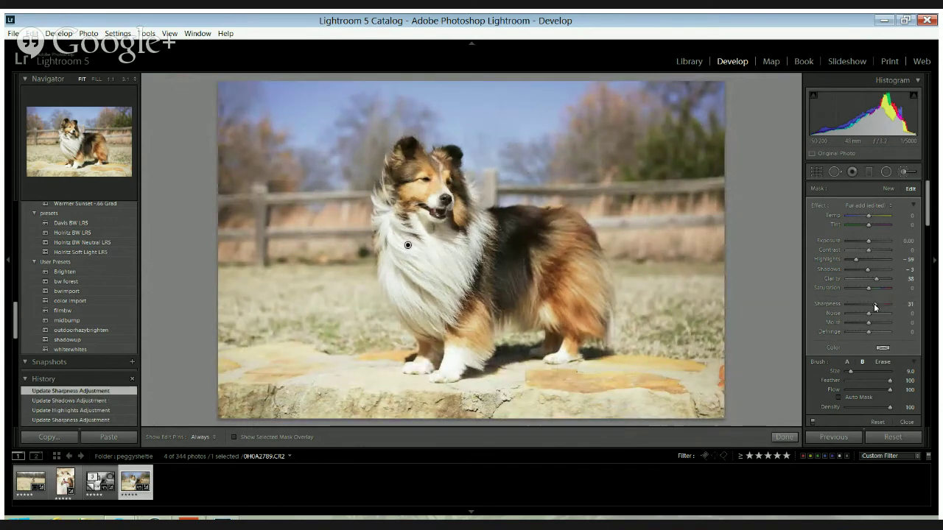
left_click(892, 437)
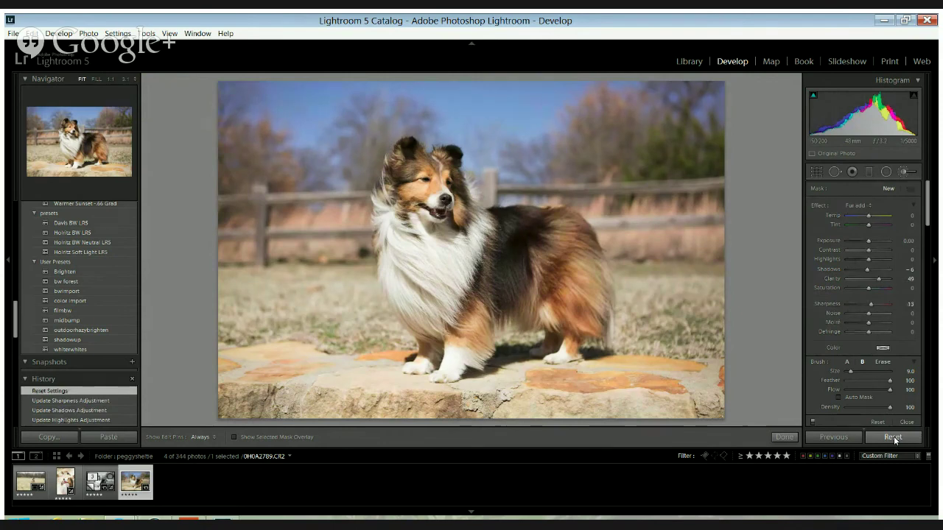
key("ctrl+z")
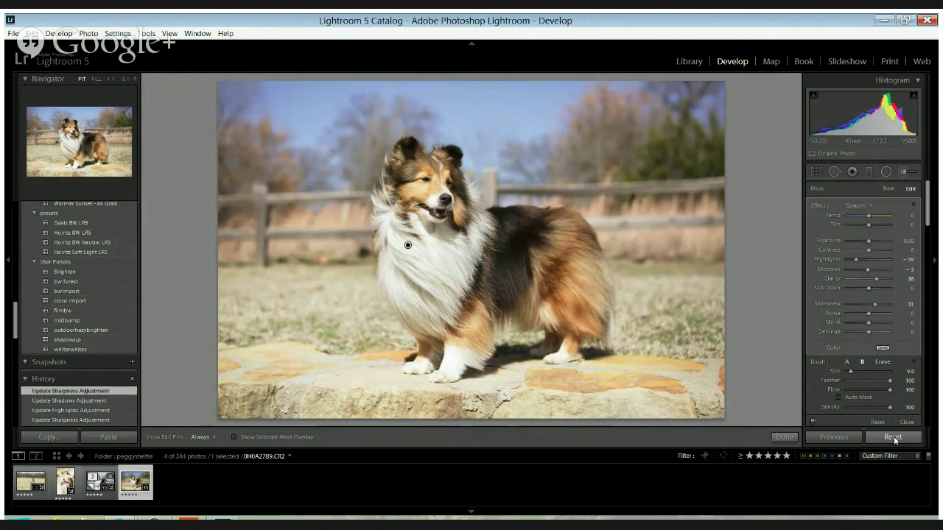